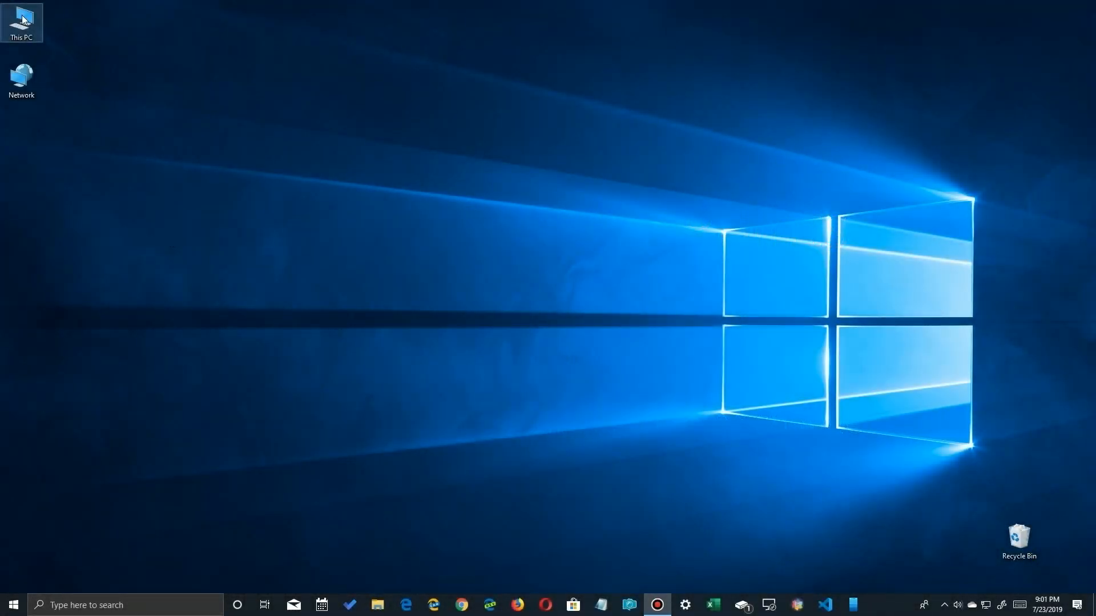
Reach System Protection via This PC's Properties and select the Win10_SSD (C:) drive.
right_click(23, 18)
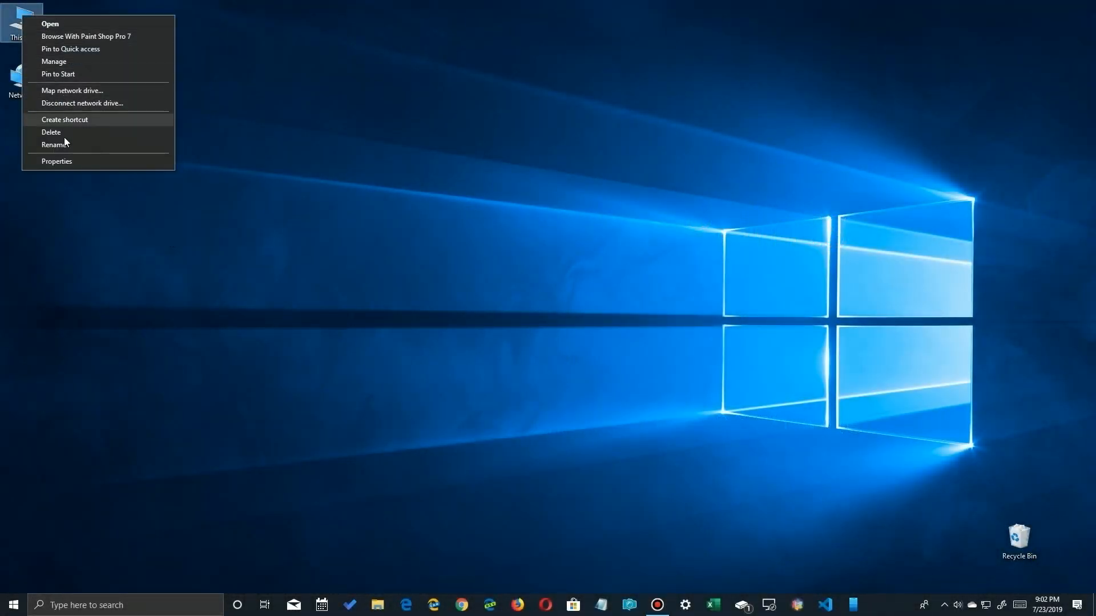
click(57, 161)
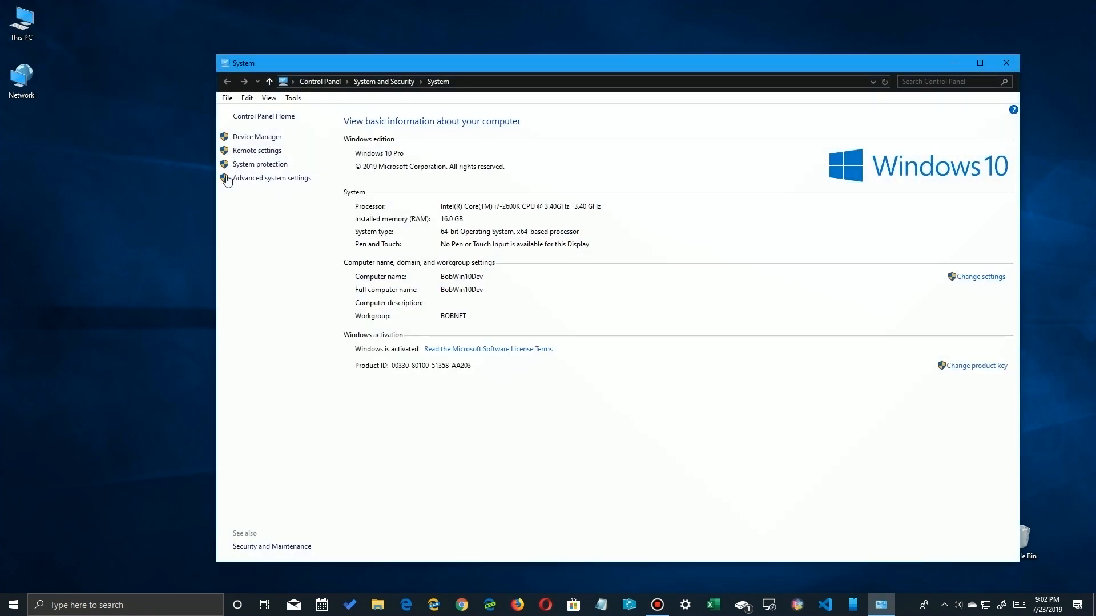
click(261, 164)
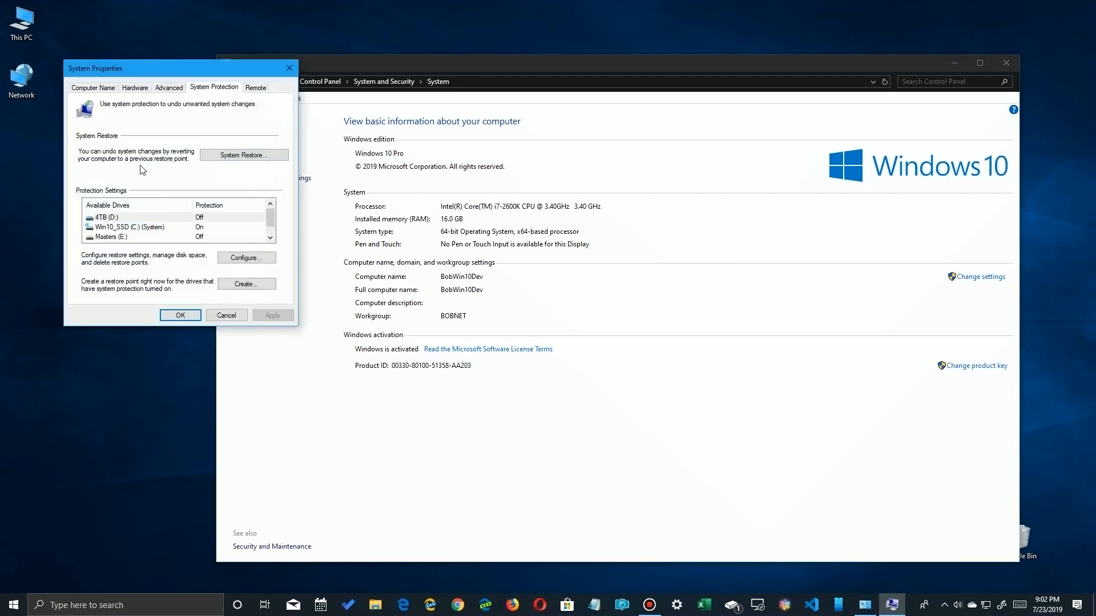
click(203, 228)
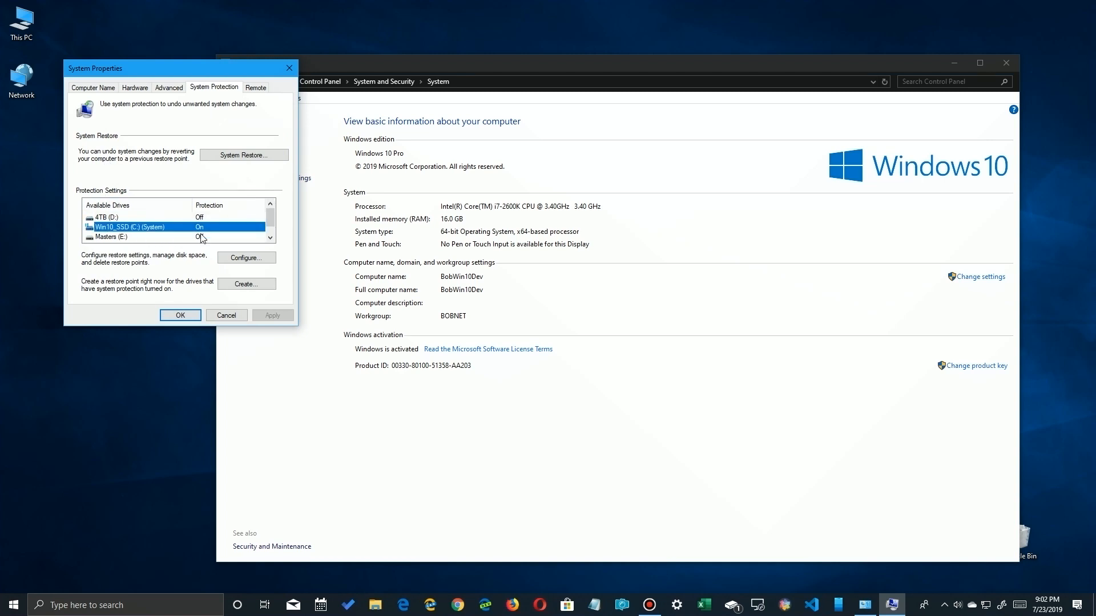
click(271, 239)
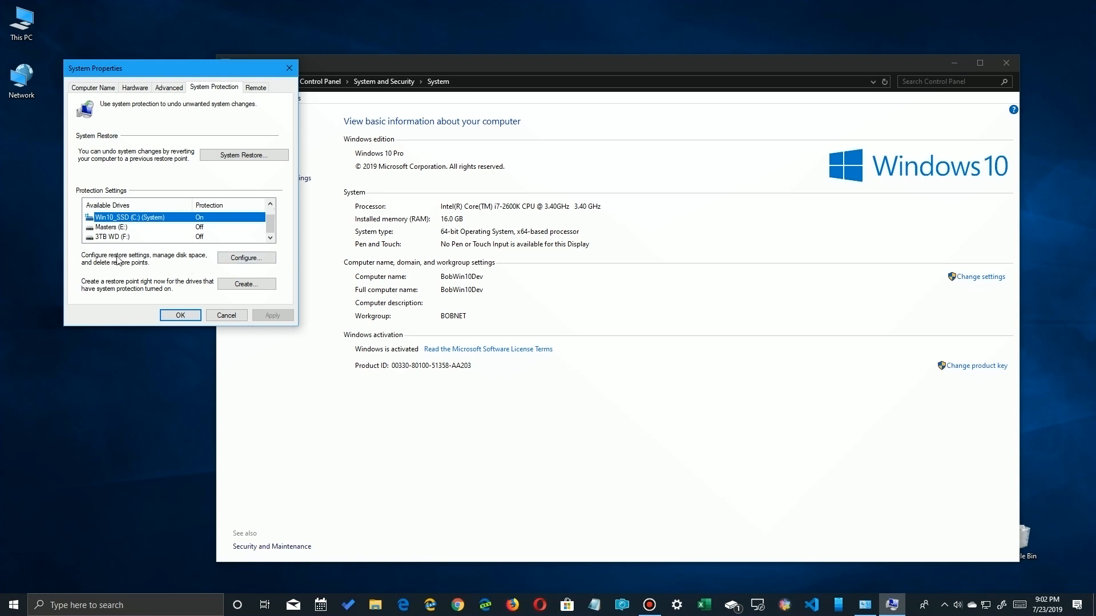
click(244, 258)
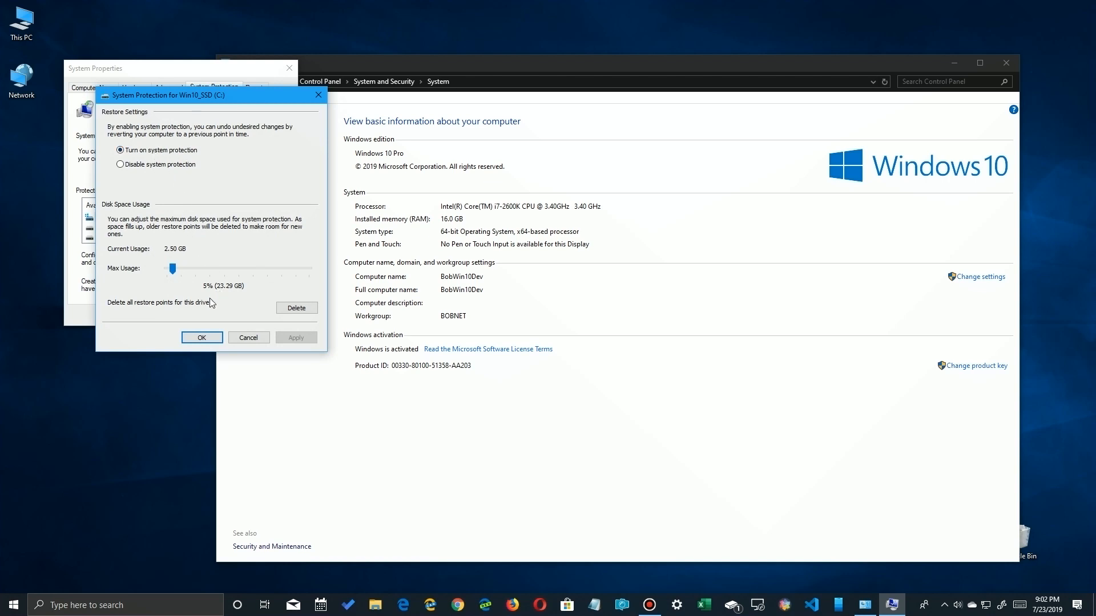
click(247, 340)
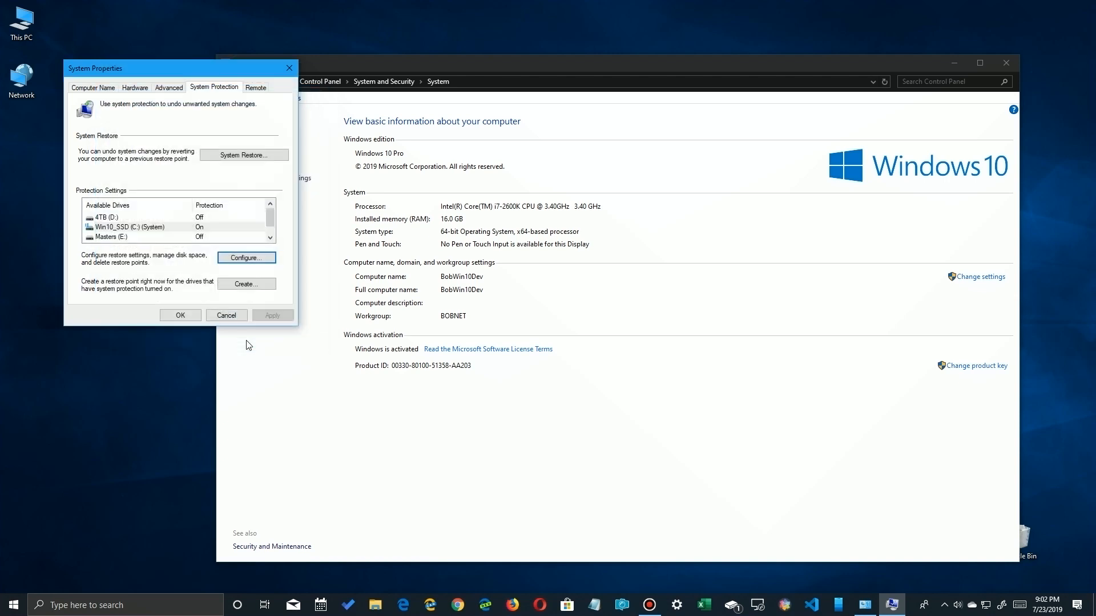
click(236, 160)
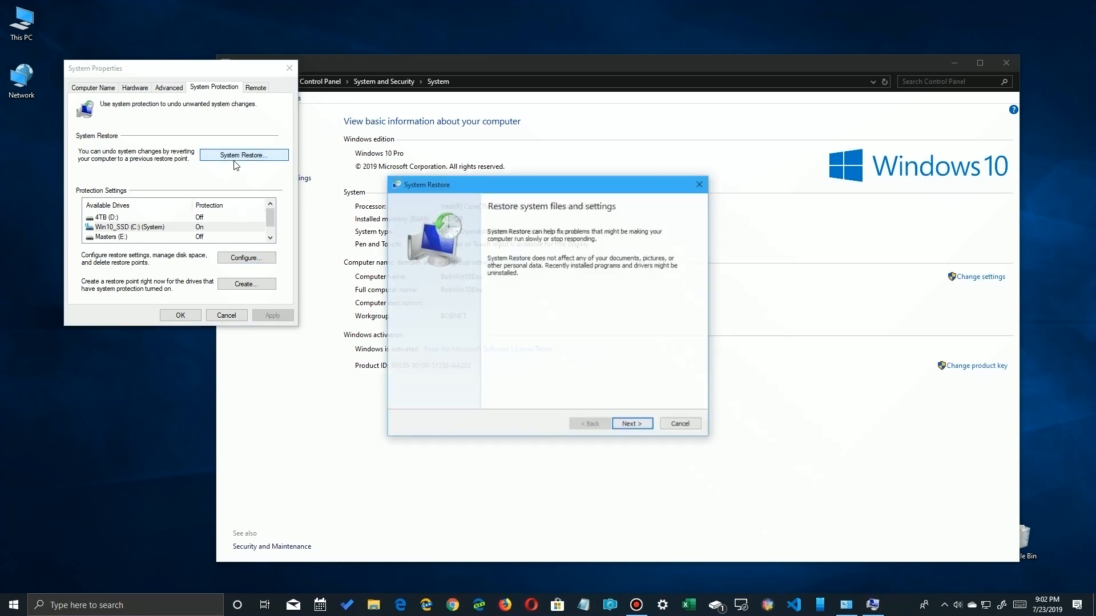
click(631, 425)
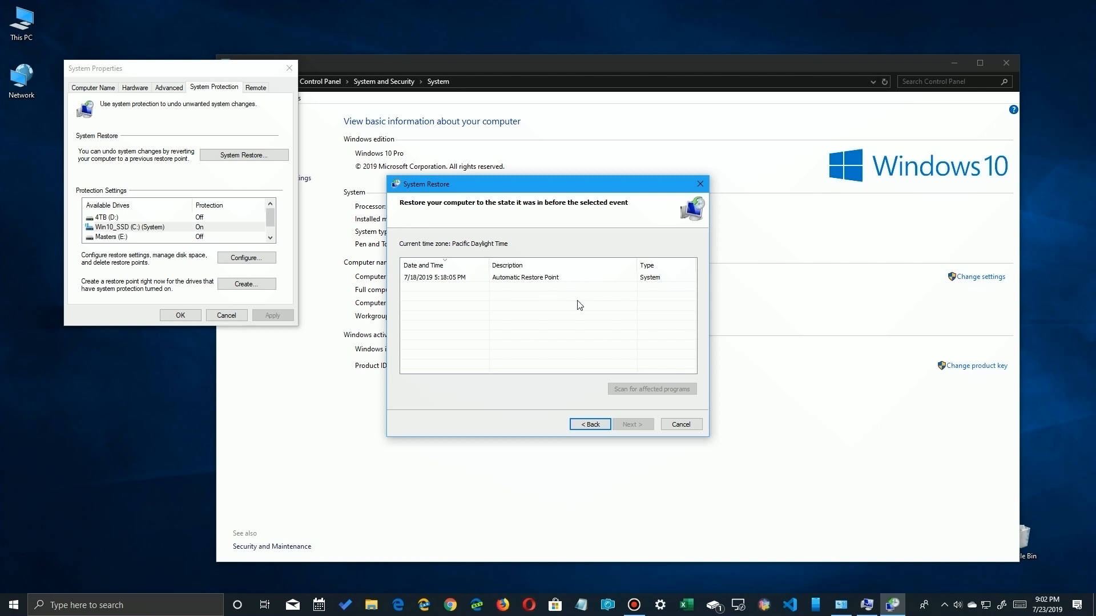
click(463, 280)
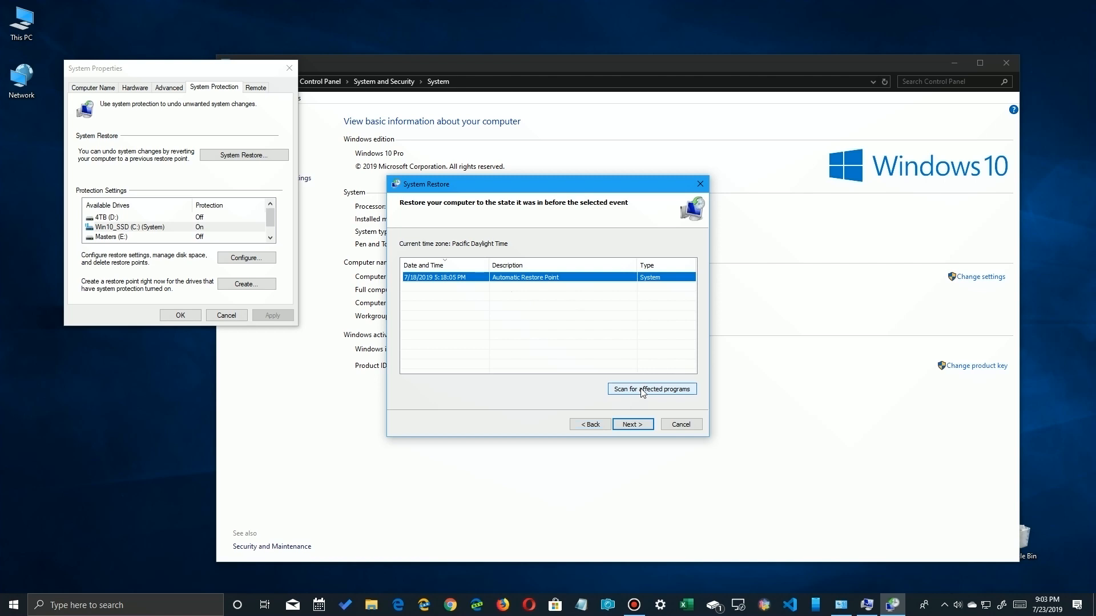
click(642, 390)
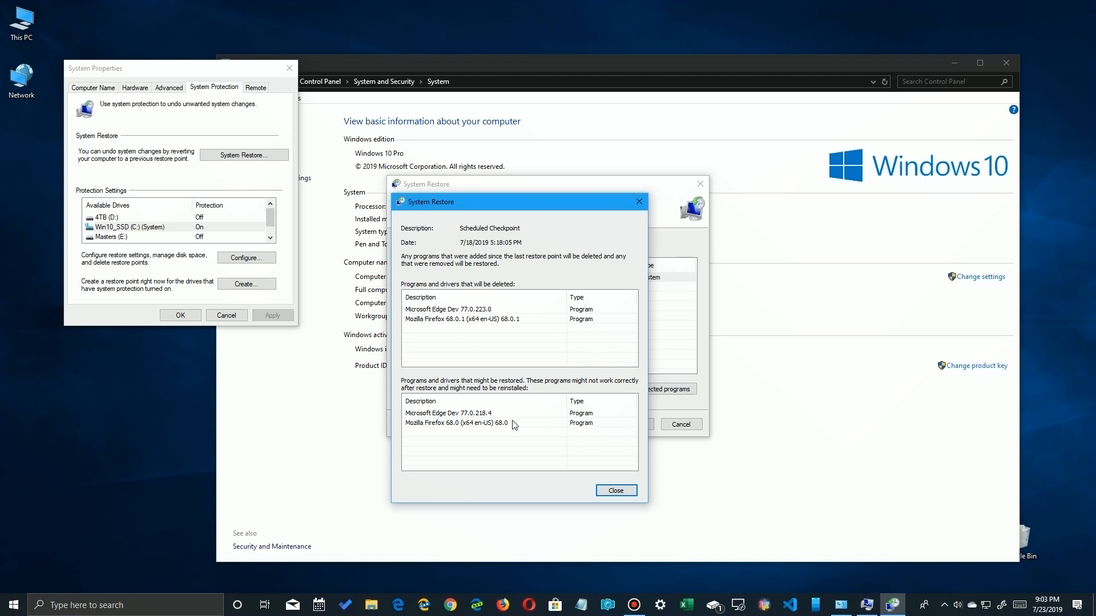
click(615, 491)
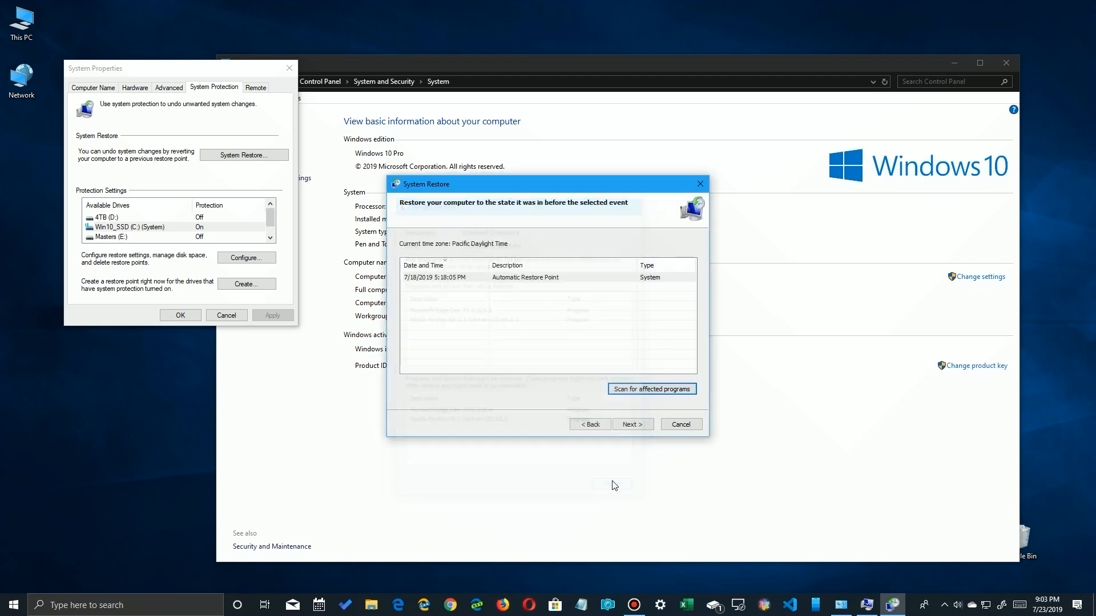
click(681, 429)
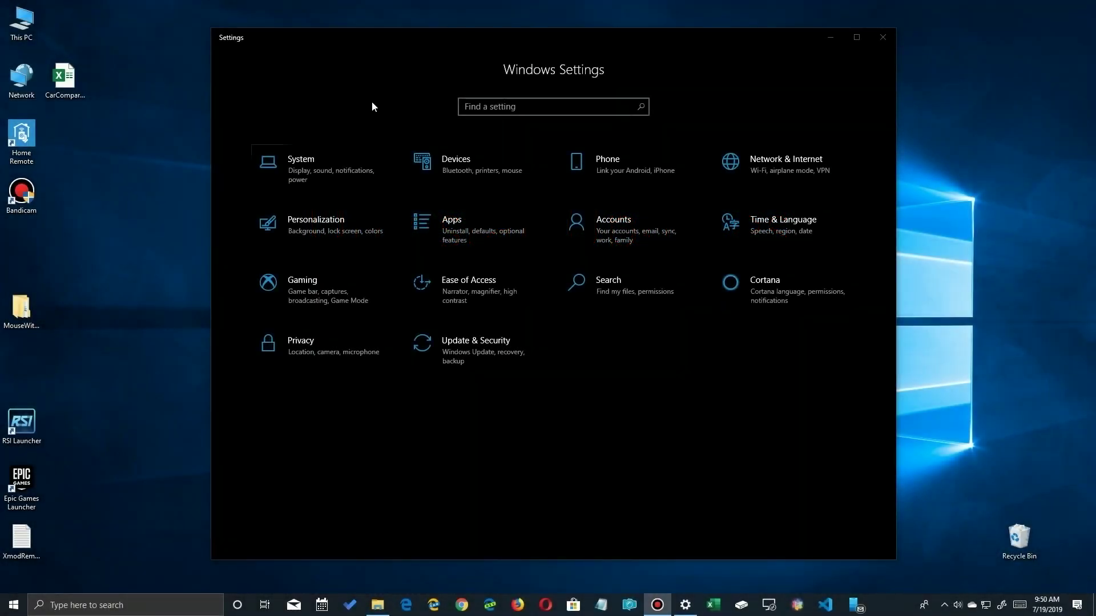
Focus the Settings window and enter Update & Security.
click(471, 348)
click(472, 348)
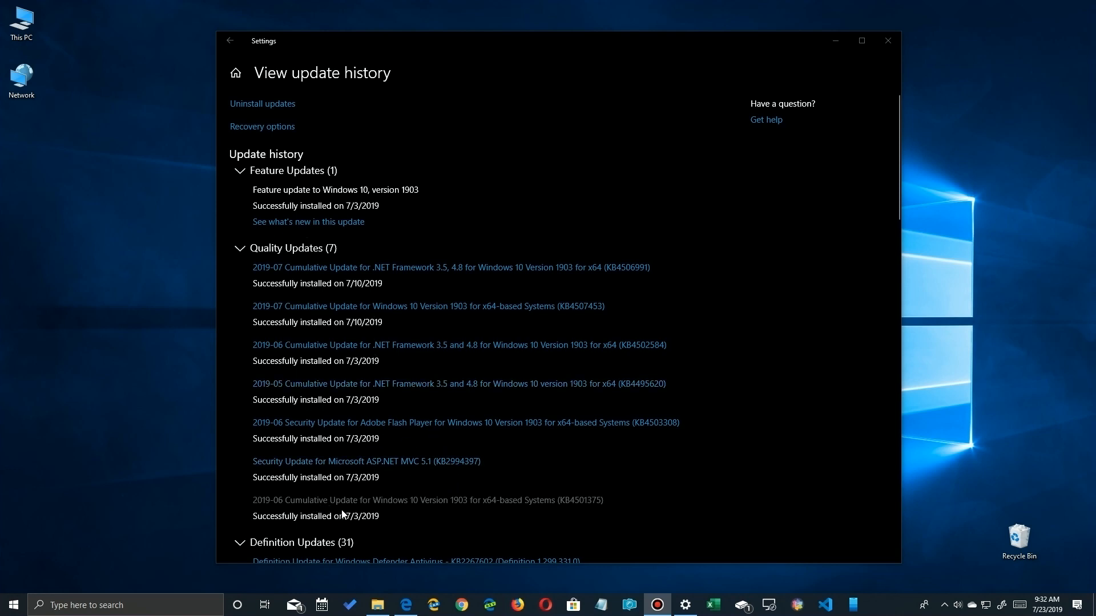
scroll(422, 389, down, 3)
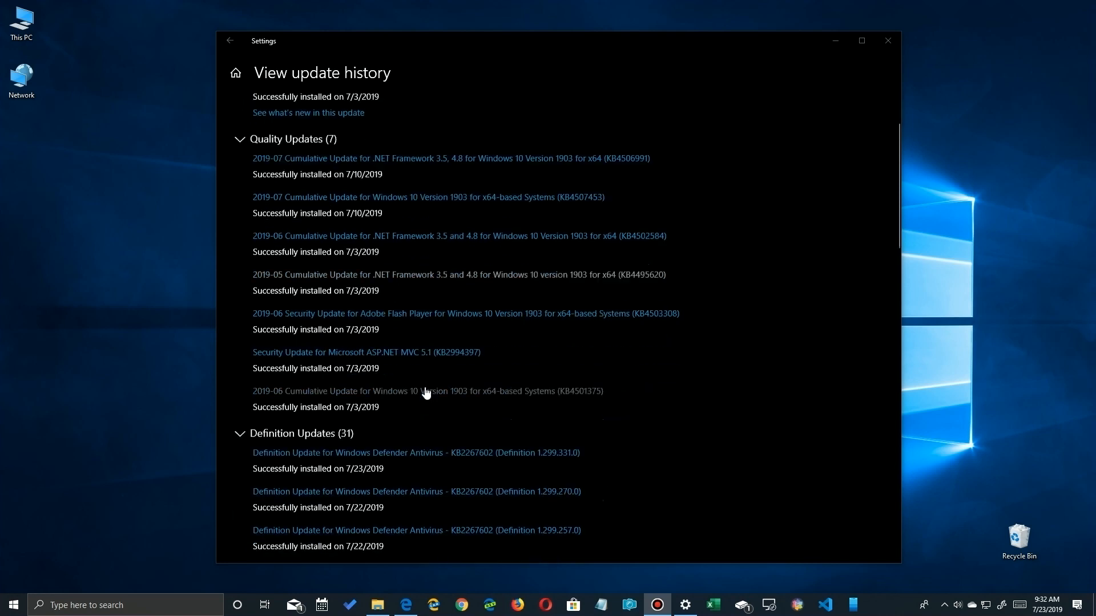
scroll(425, 386, down, 3)
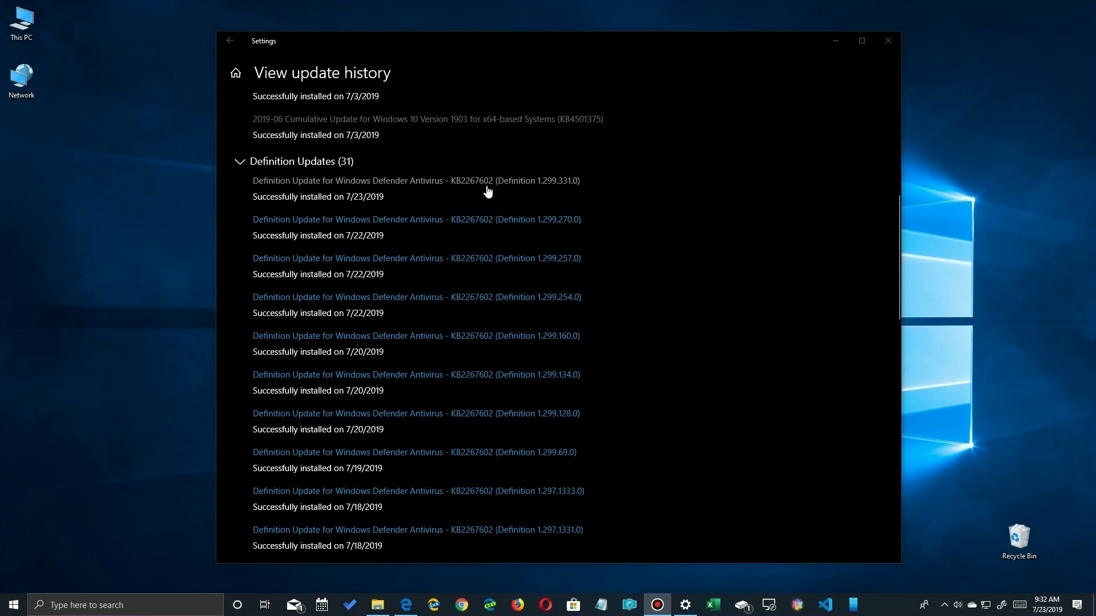
scroll(352, 341, down, 6)
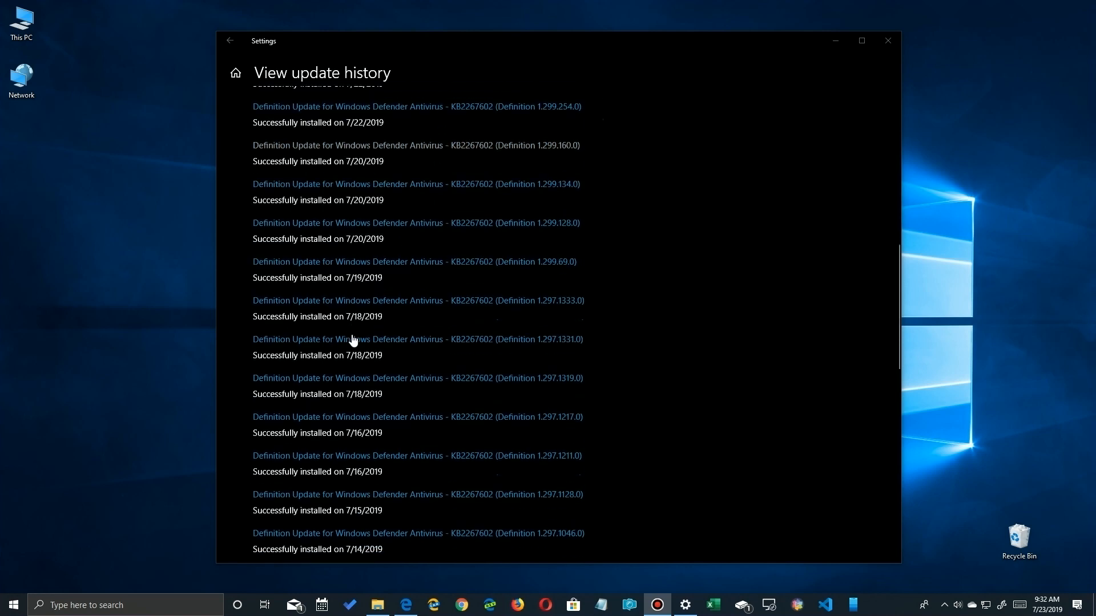
scroll(352, 341, down, 5)
scroll(347, 360, down, 2)
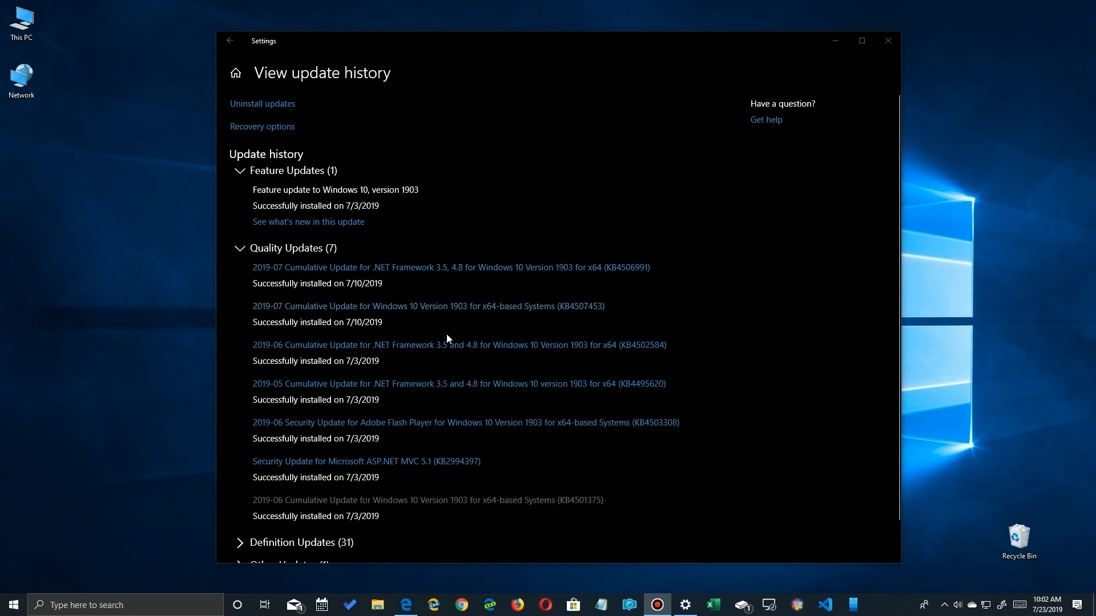
Arrange the Installed Updates list and update history windows side by side.
click(274, 103)
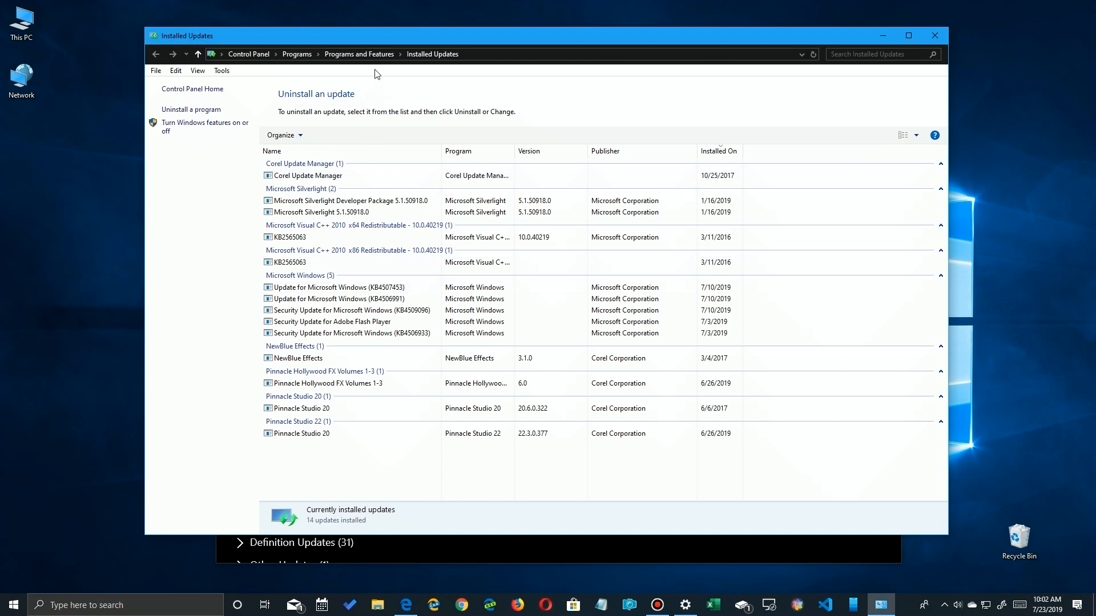
drag(374, 37, 765, 60)
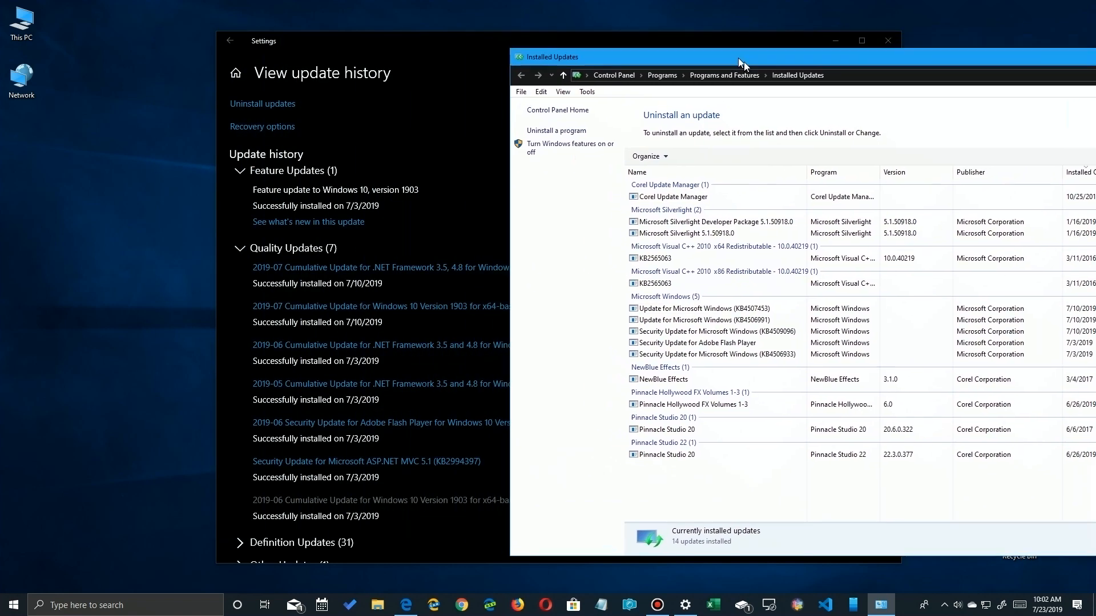
click(471, 35)
drag(471, 40, 273, 50)
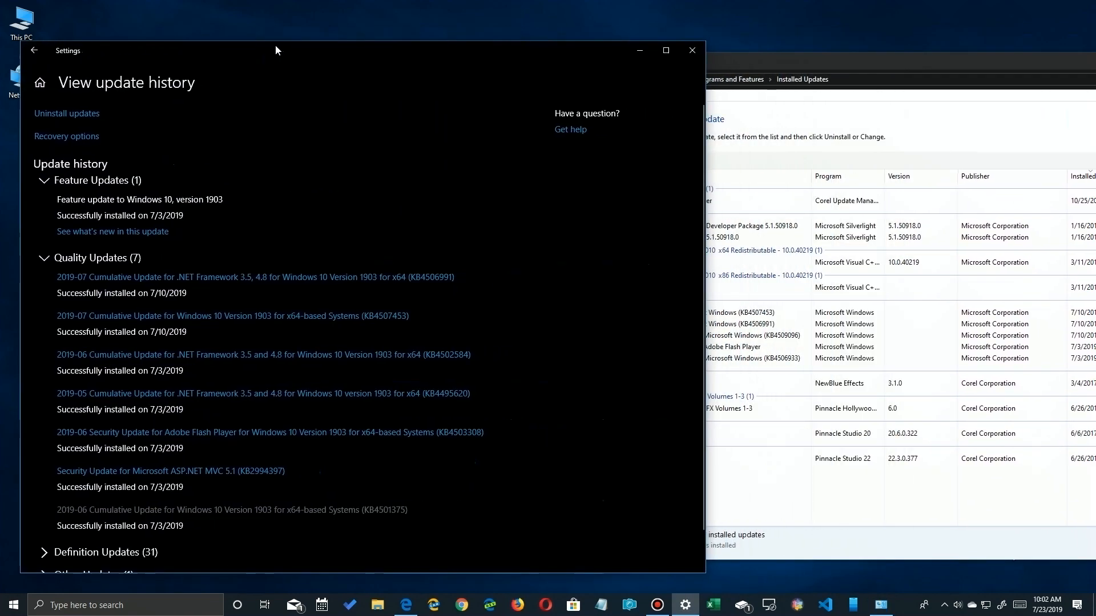
click(734, 58)
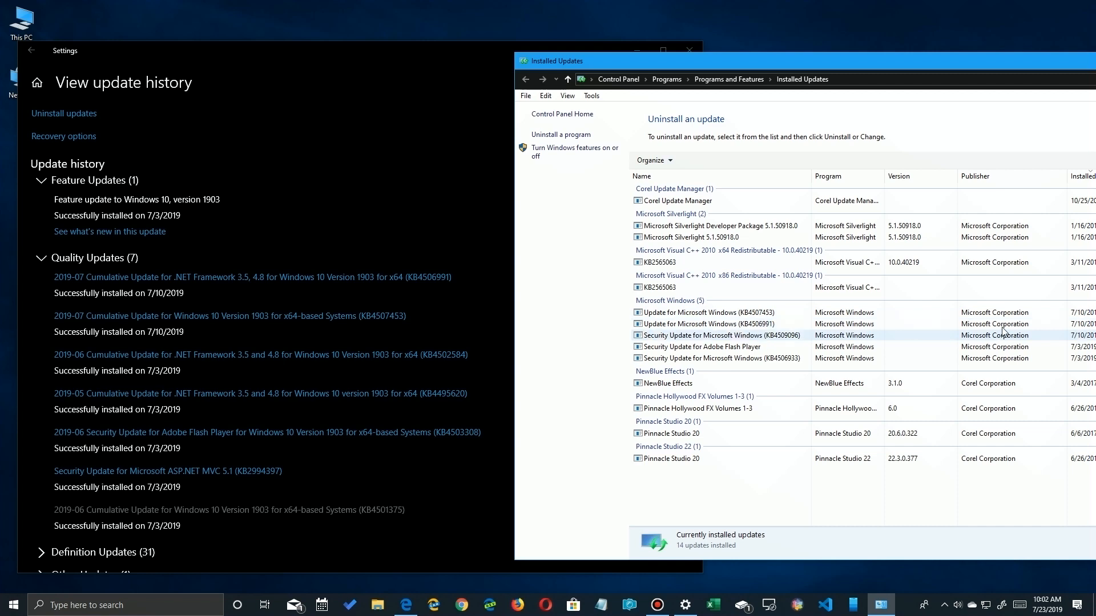
drag(924, 62, 850, 62)
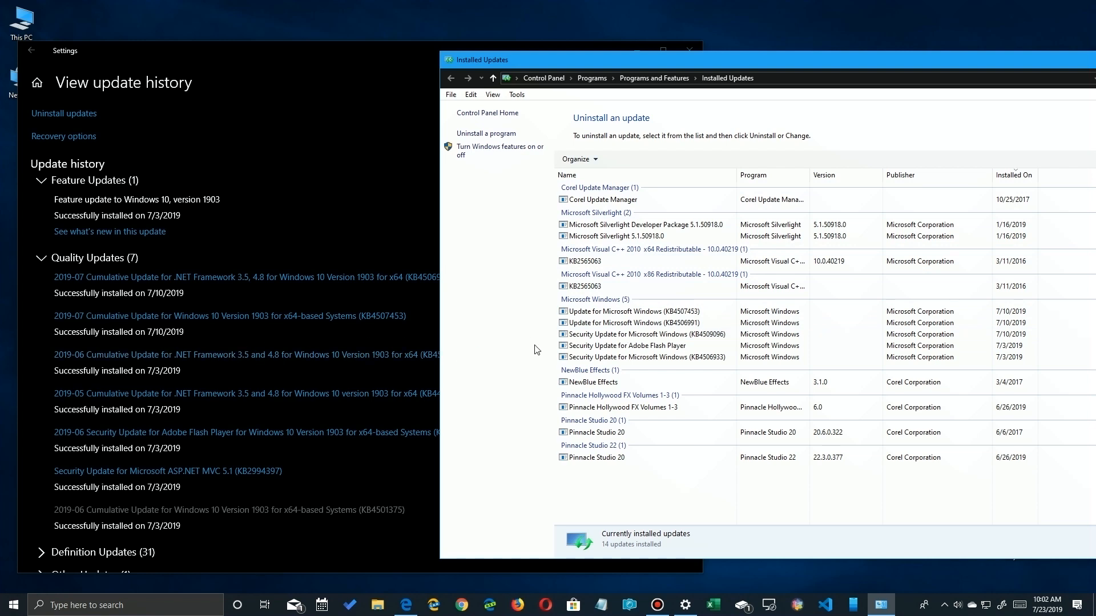
Select update KB4506991 in the Installed Updates list and bring up its actions.
click(641, 324)
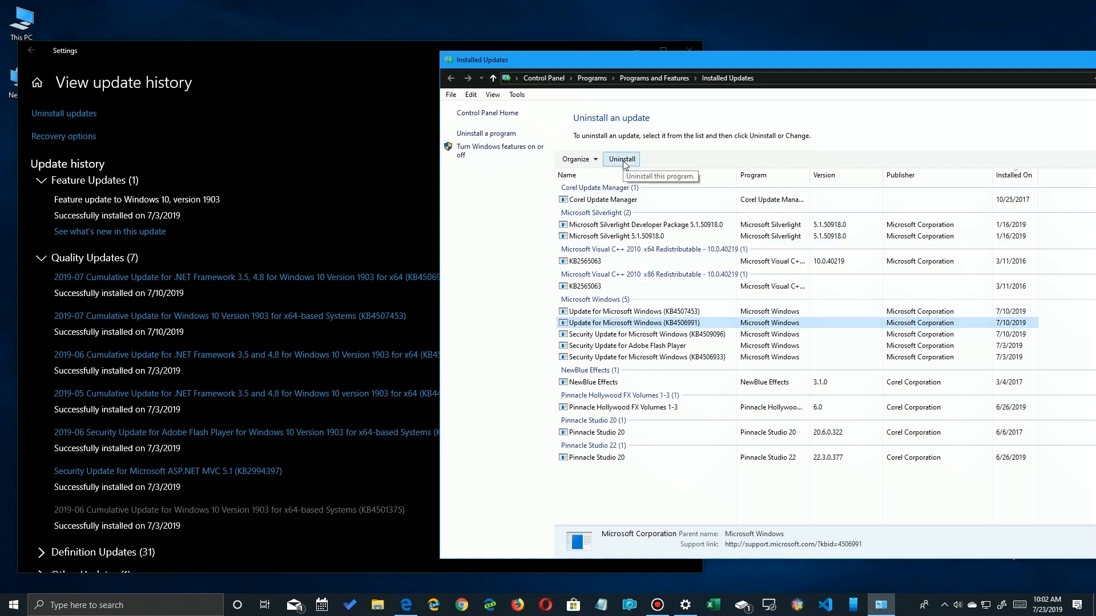
right_click(625, 326)
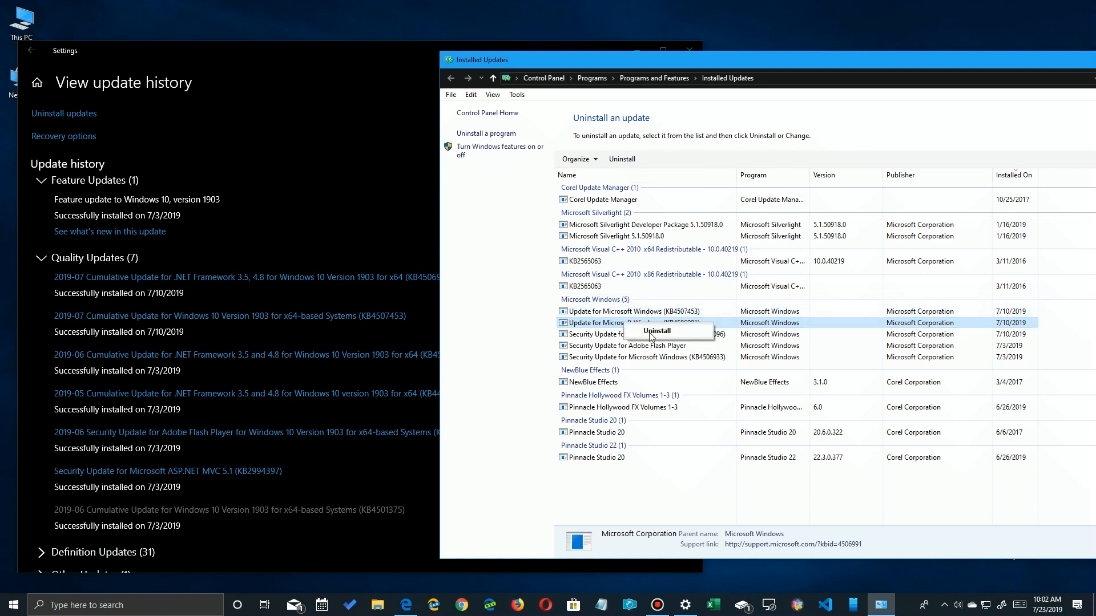
Choose Uninstall for KB4506991, decline the confirmation, then follow the Recovery options link.
click(650, 332)
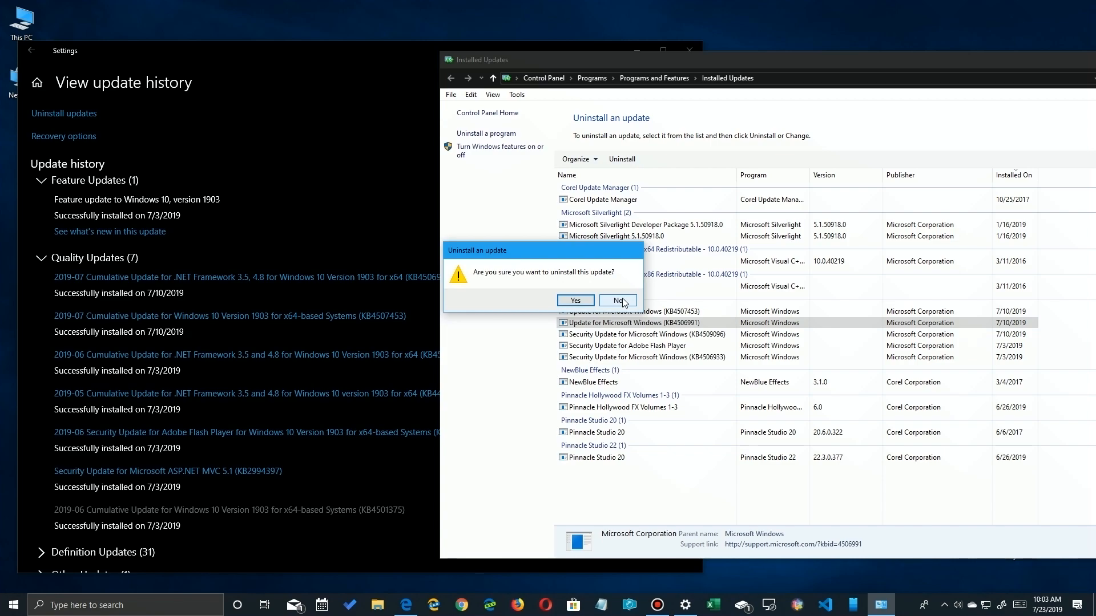
click(623, 302)
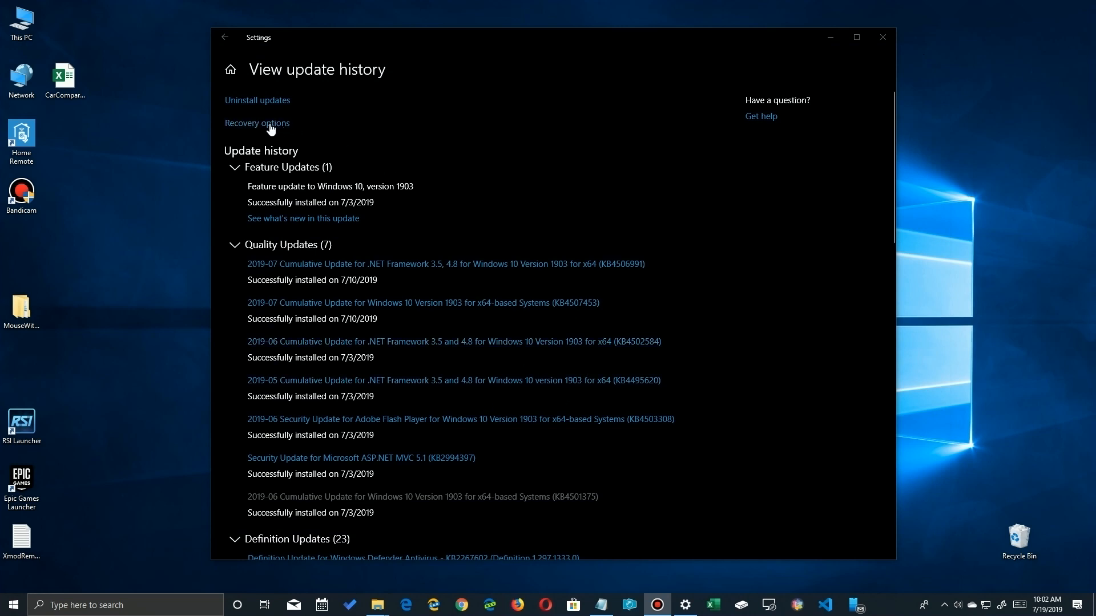
click(252, 123)
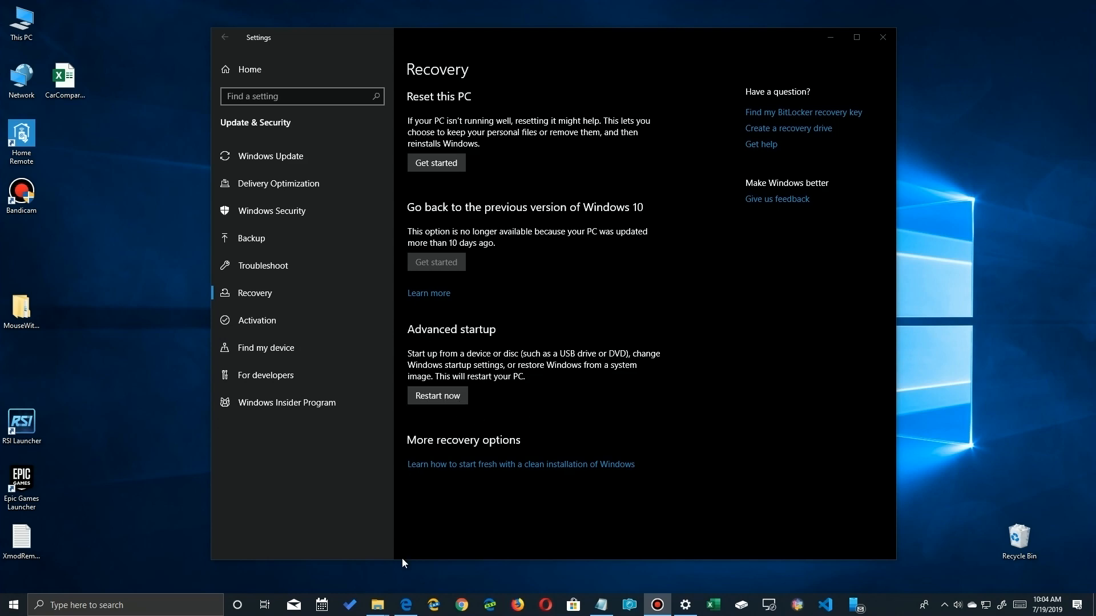
Leave the Recovery page unchanged and start a Bing web search in the browser.
click(401, 606)
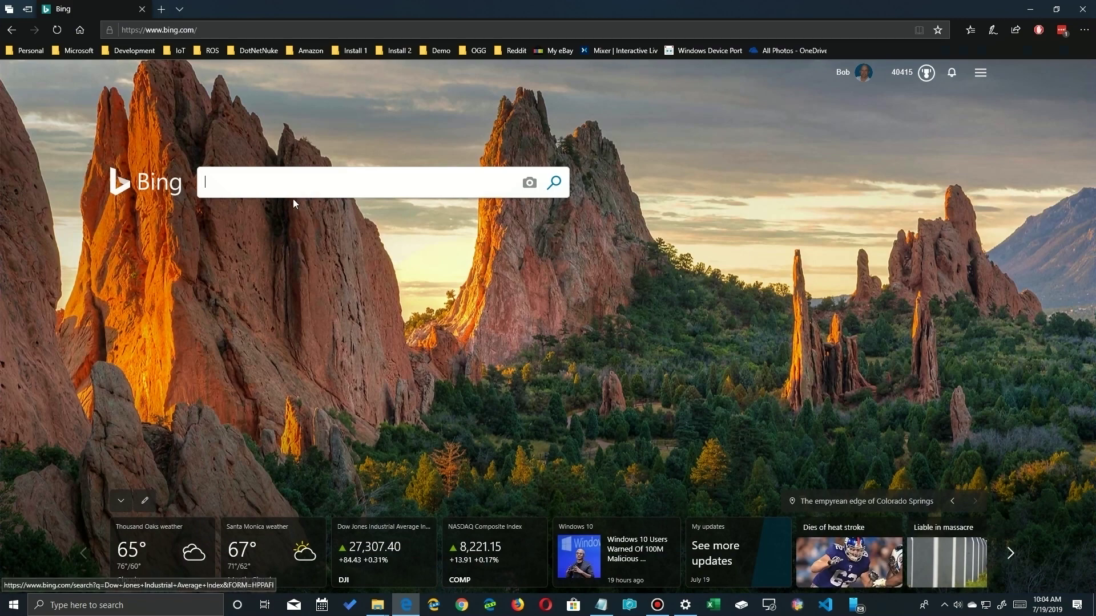
Search Bing for 'media creation tool' and open Microsoft's Download Windows 10 result.
click(255, 184)
text(m)
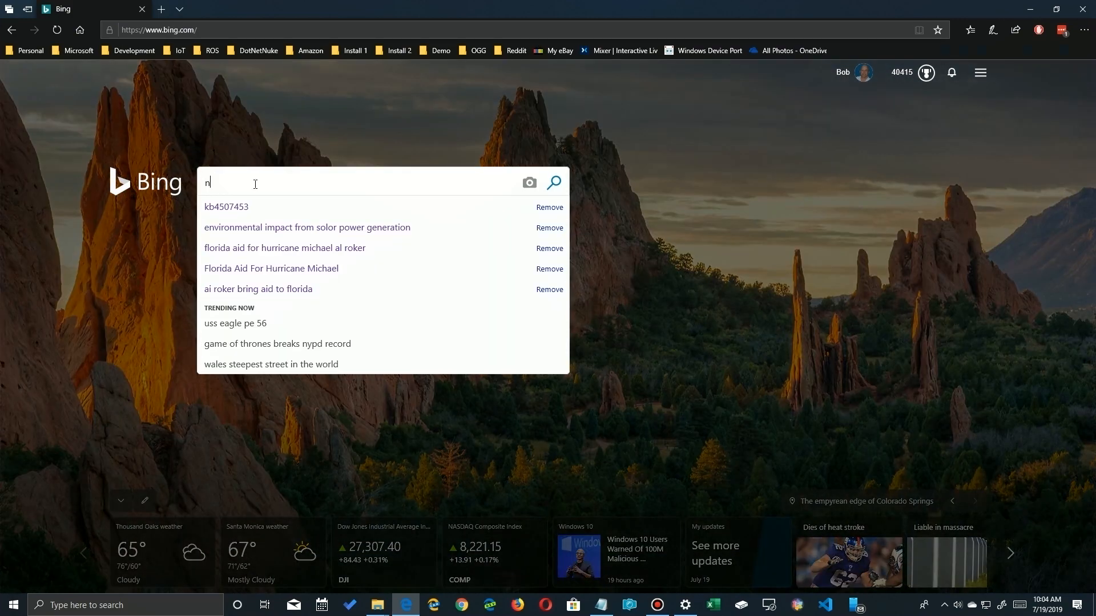
text(i)
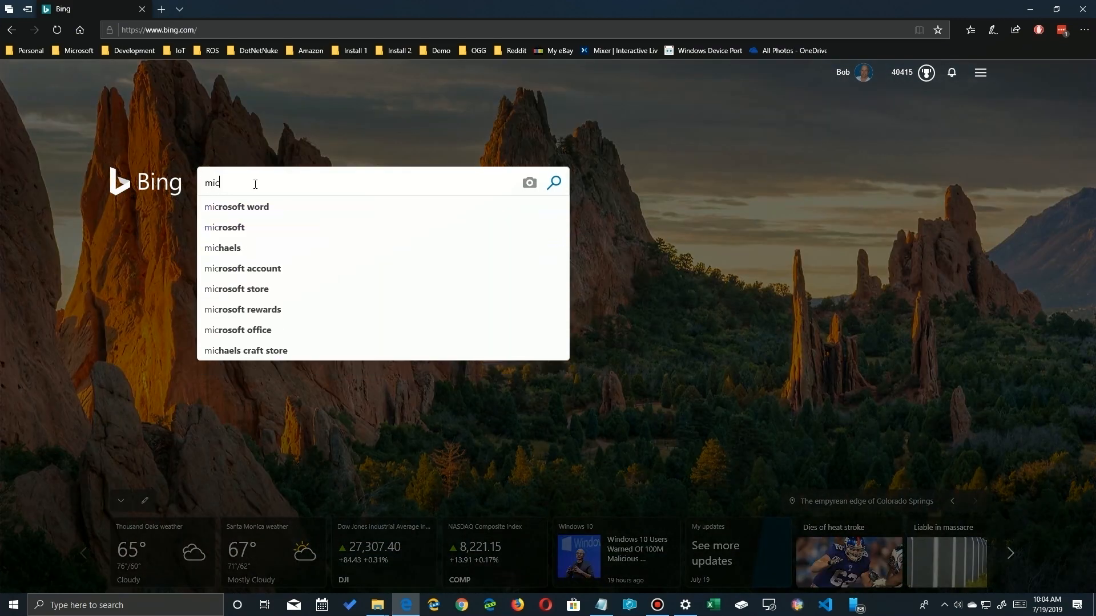
key(BackSpace)
text(e)
key(Down)
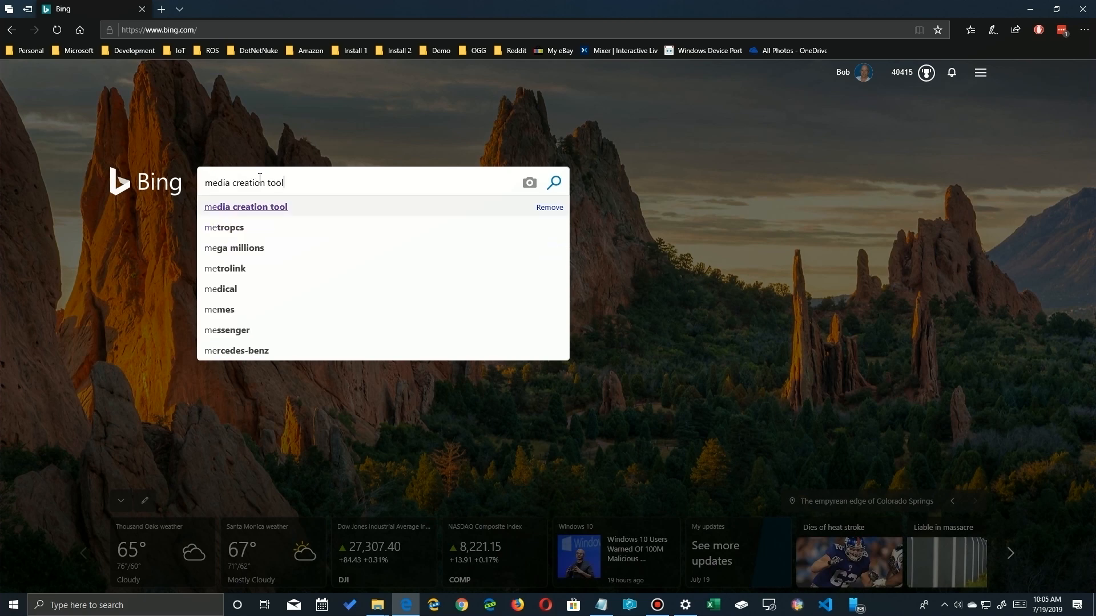
key(Return)
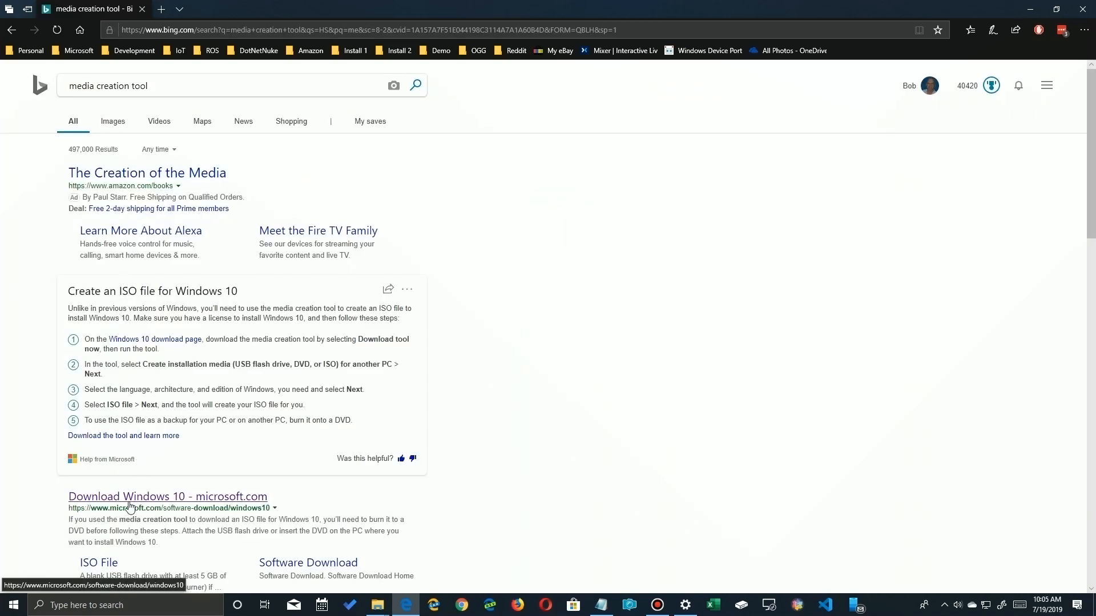
click(161, 499)
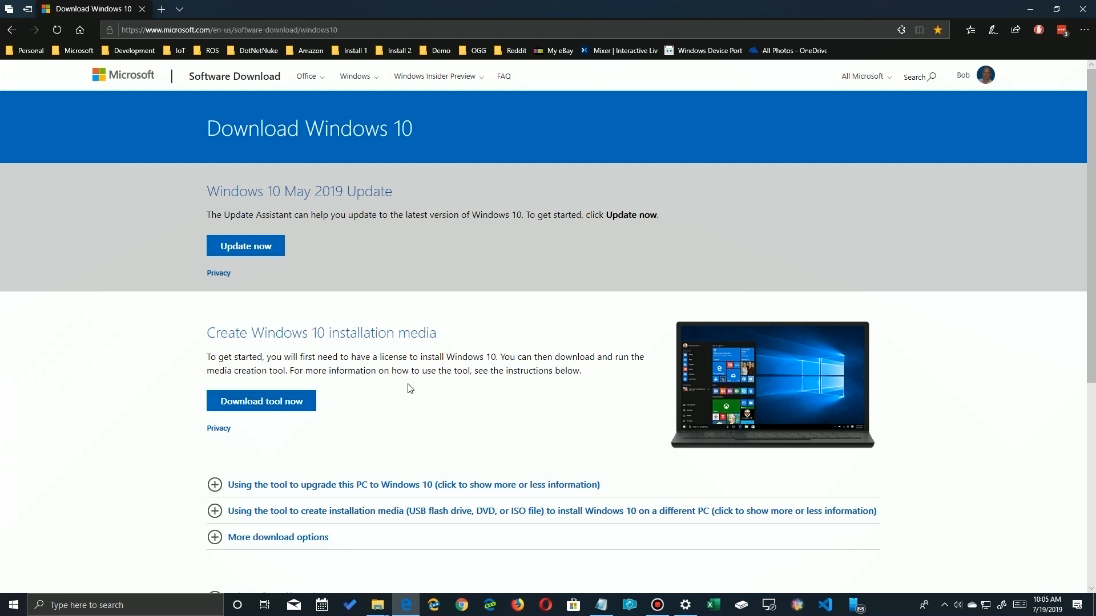
scroll(443, 399, down, 3)
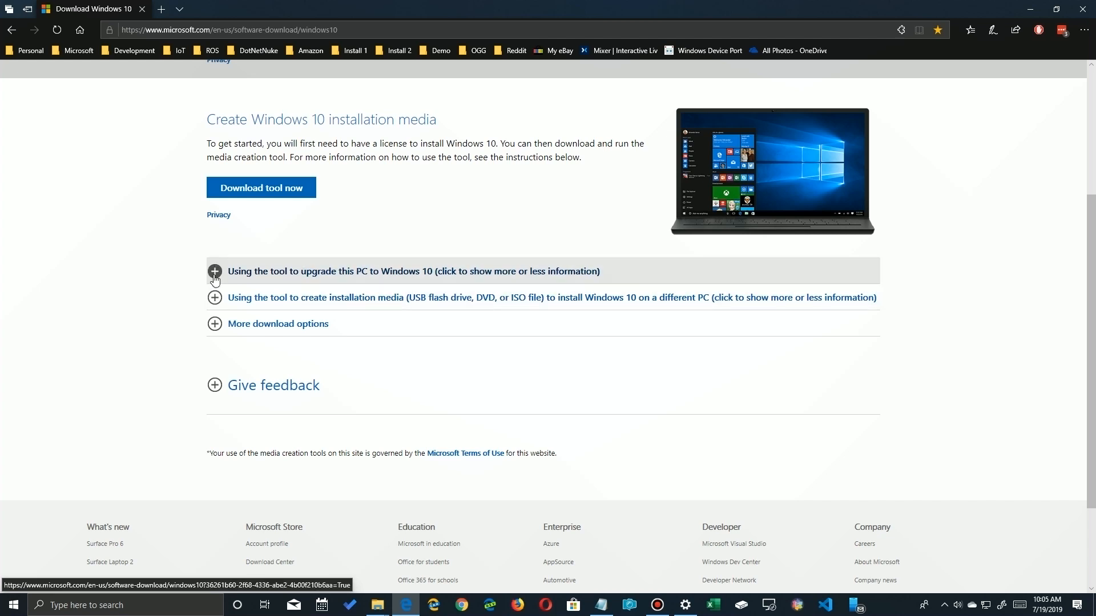
Toggle 'Using the tool to upgrade this PC', then expand 'Using the tool to create installation media'.
click(215, 271)
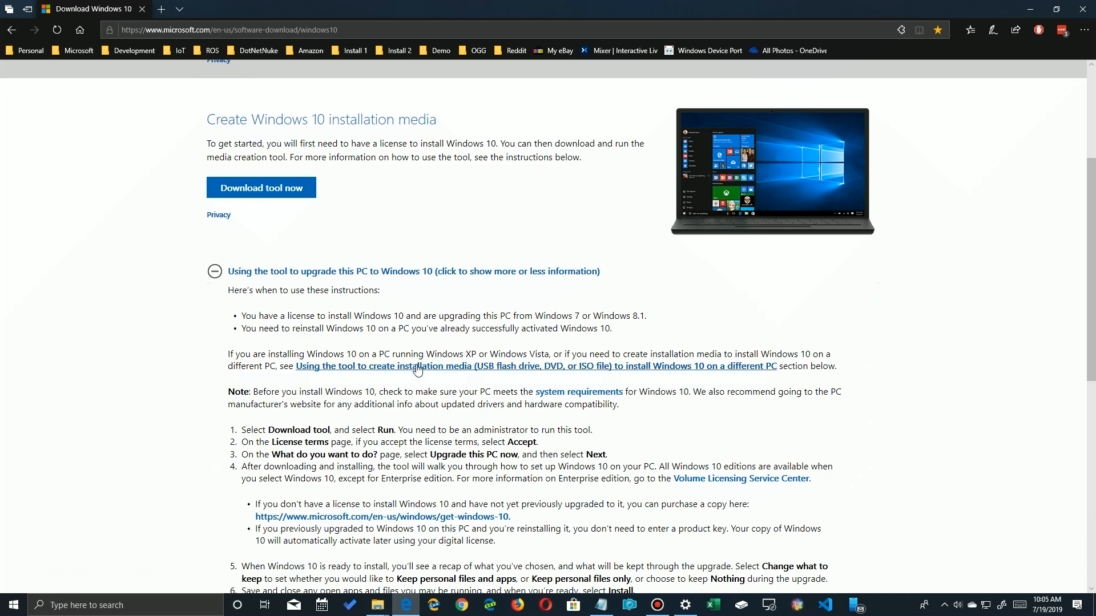
click(215, 272)
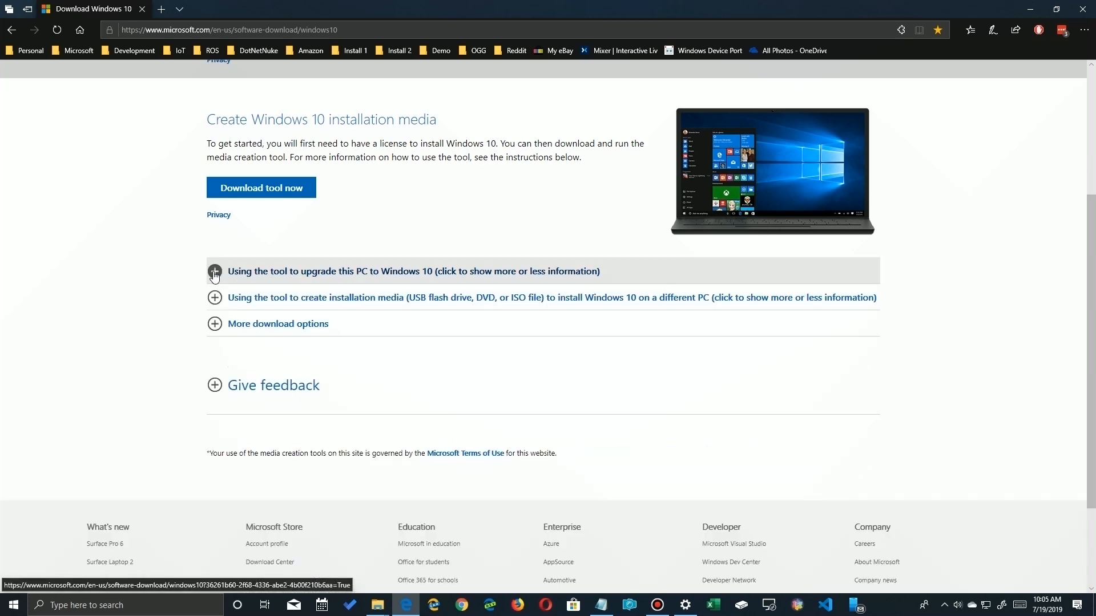
click(215, 297)
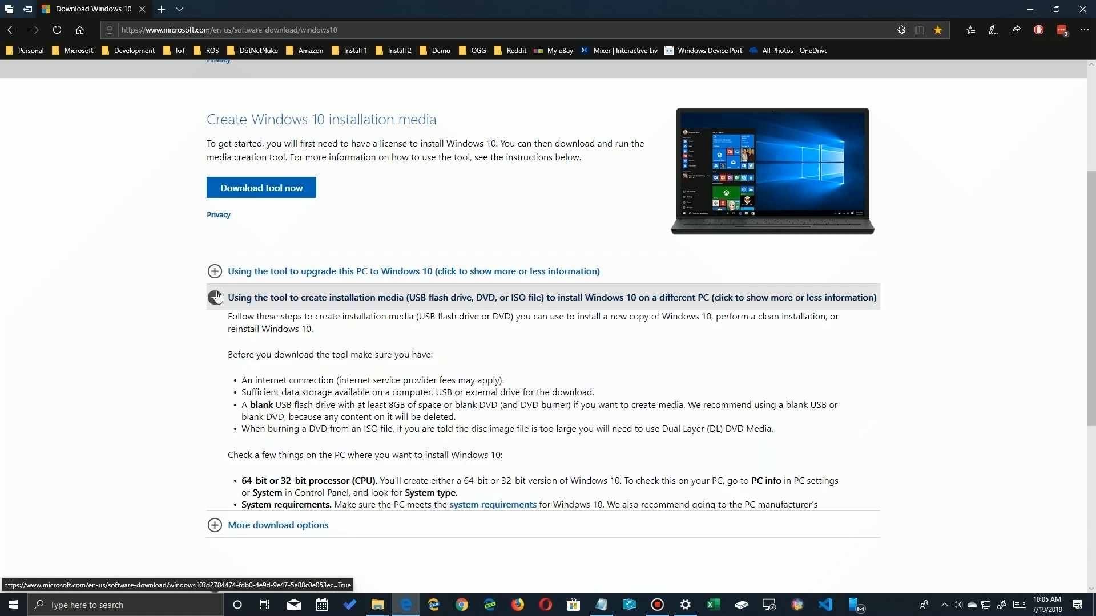